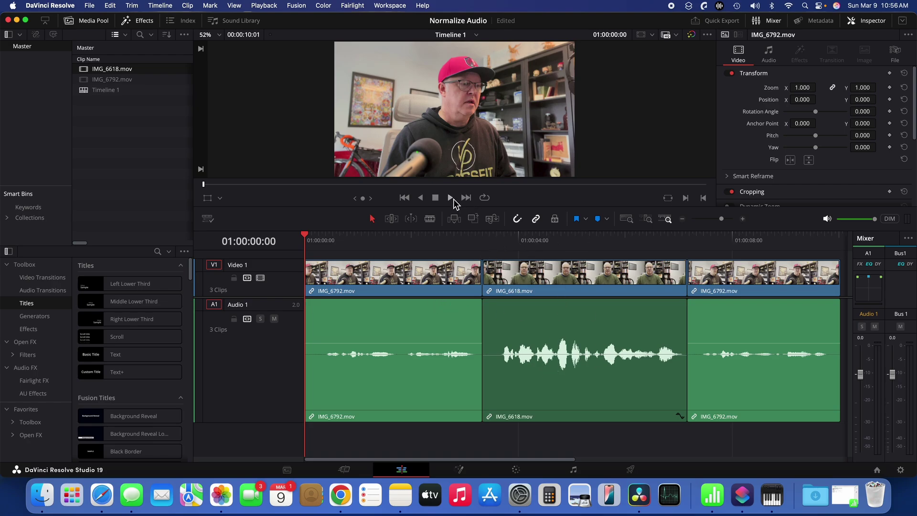
Play the timeline to hear each clip's loudness, then drag the playhead back to the start.
click(450, 198)
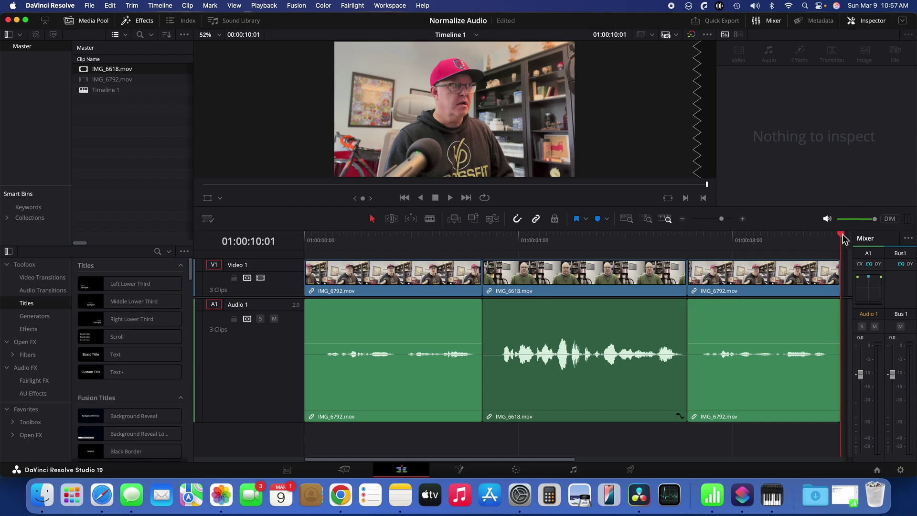
drag(841, 239, 277, 222)
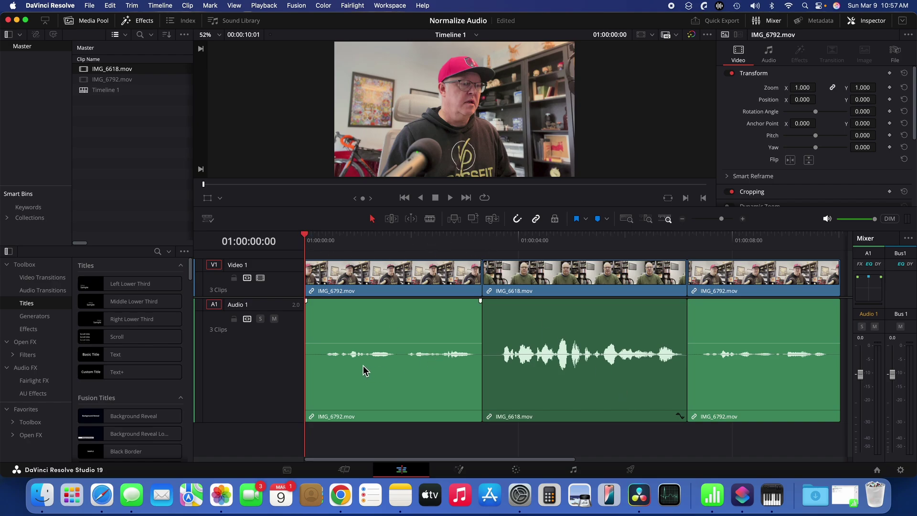
Scrub the playhead about one second into the timeline to preview a frame.
drag(307, 235, 366, 239)
Marquee-select all six clips and open Normalize Audio Levels from the clip context menu.
drag(443, 432, 785, 389)
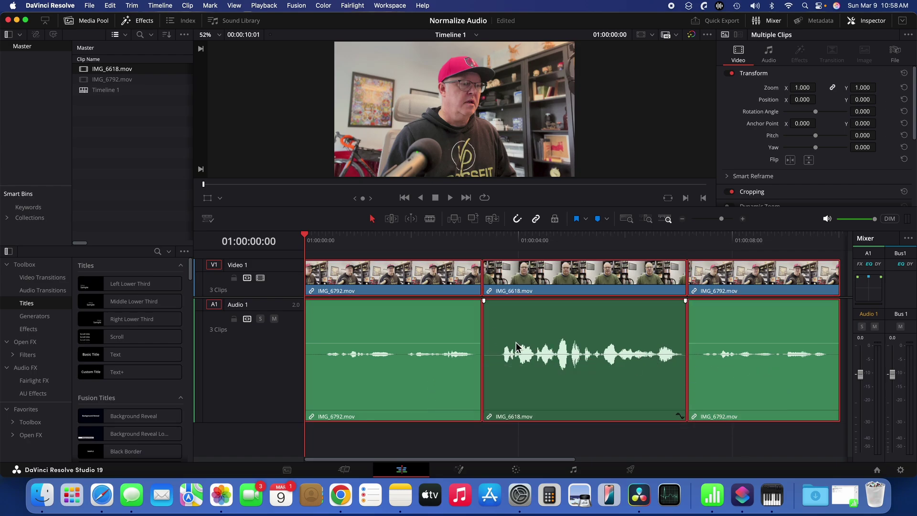
right_click(439, 323)
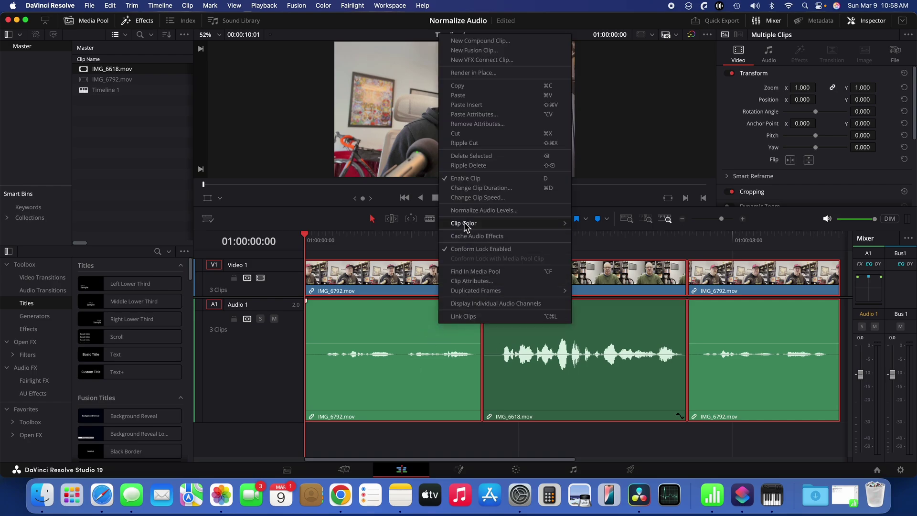
click(475, 213)
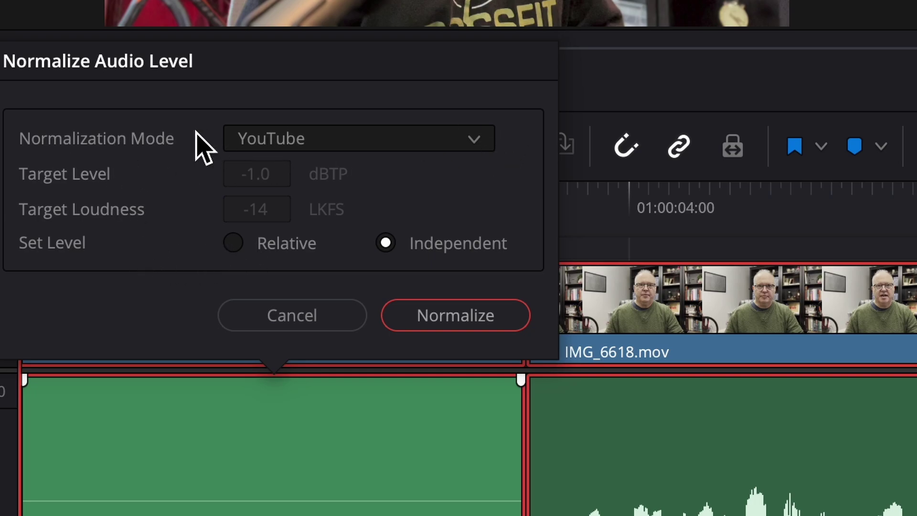
click(483, 140)
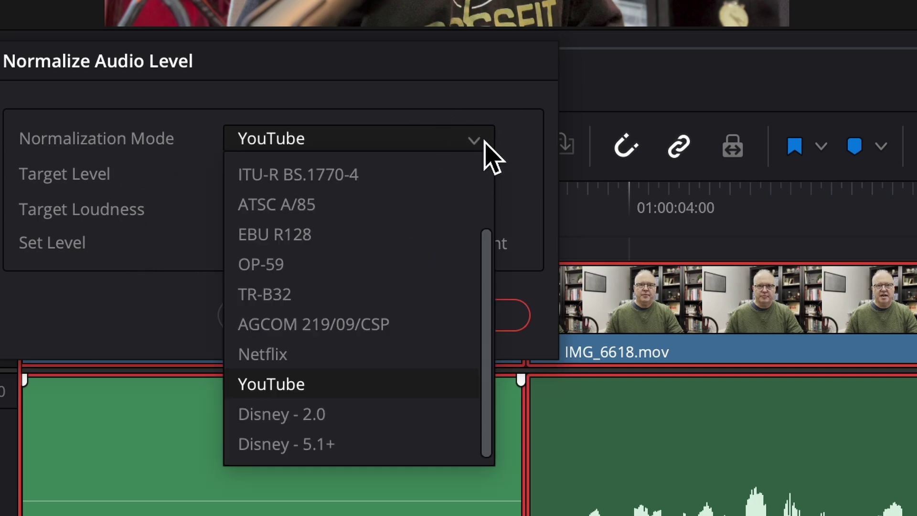
drag(490, 285, 497, 164)
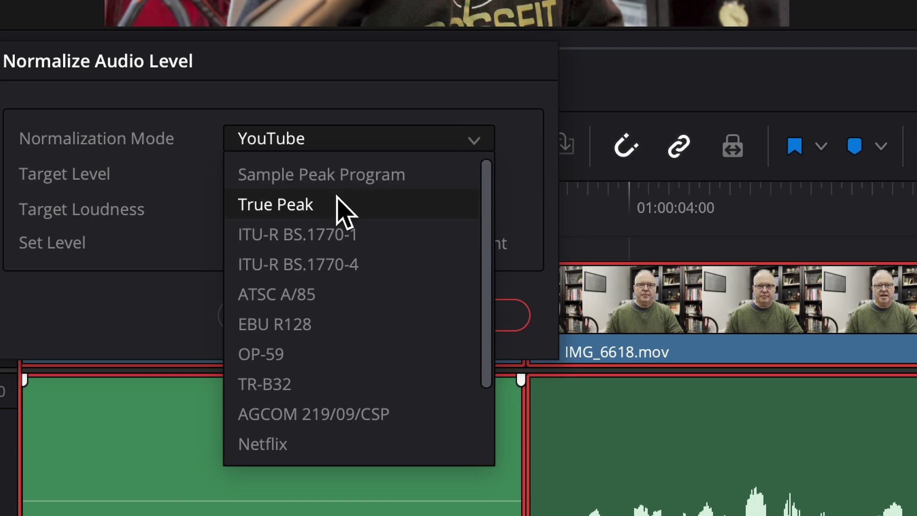
scroll(327, 337, down, 3)
drag(491, 268, 481, 147)
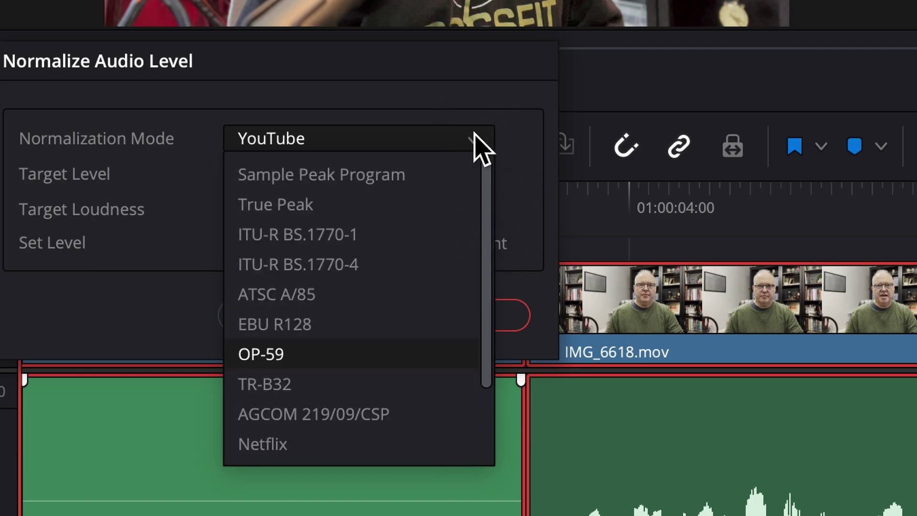
click(375, 185)
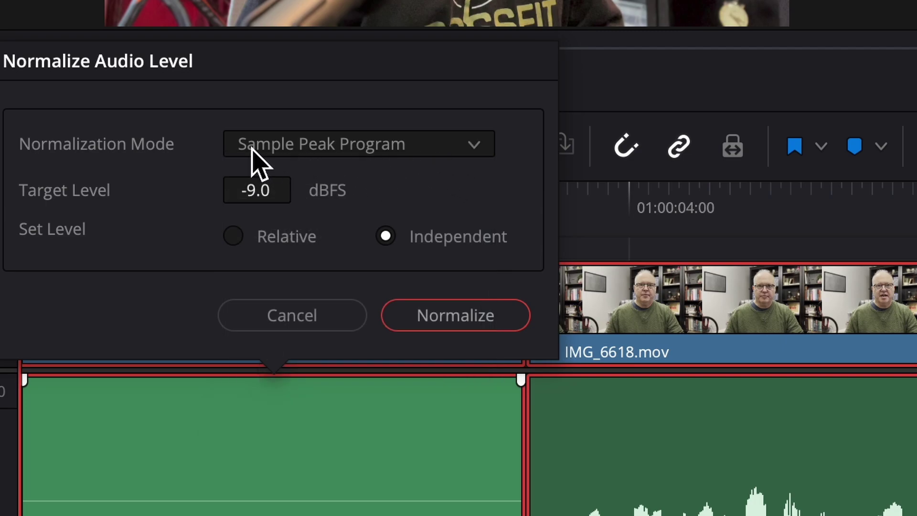
click(475, 148)
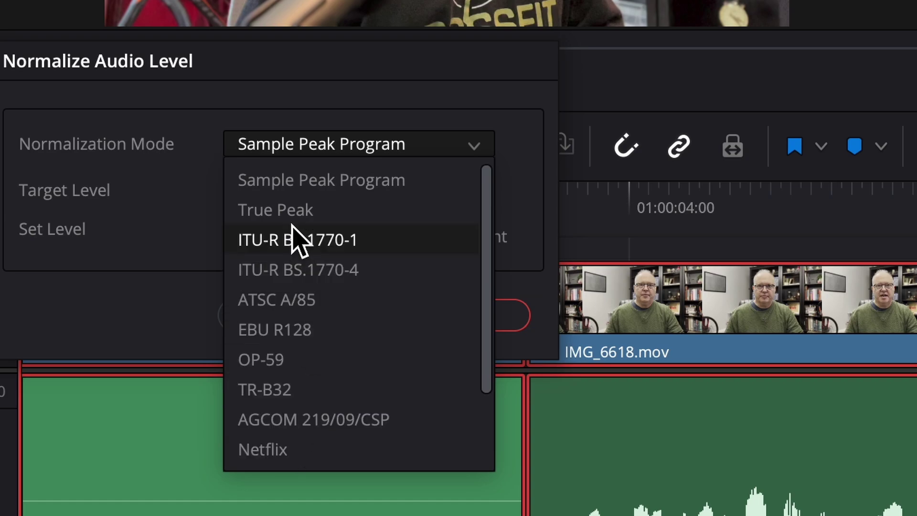
drag(487, 206, 487, 292)
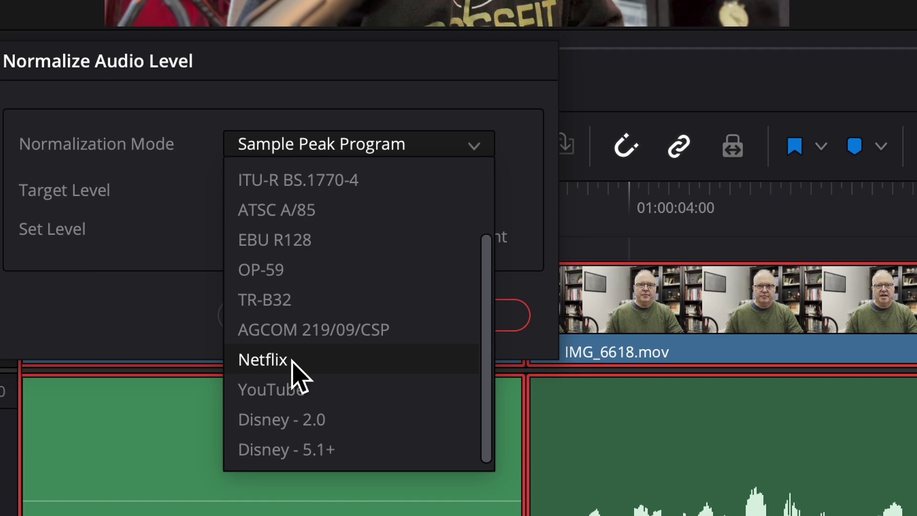
click(270, 364)
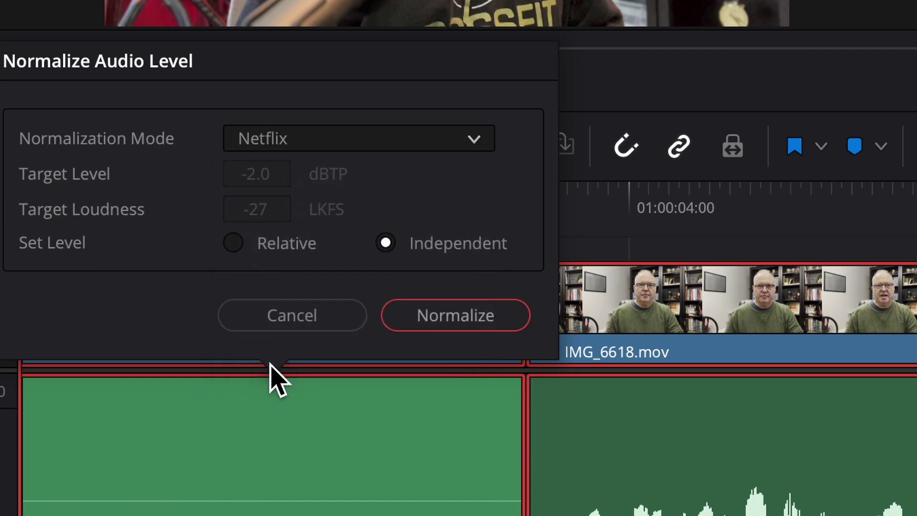
click(475, 139)
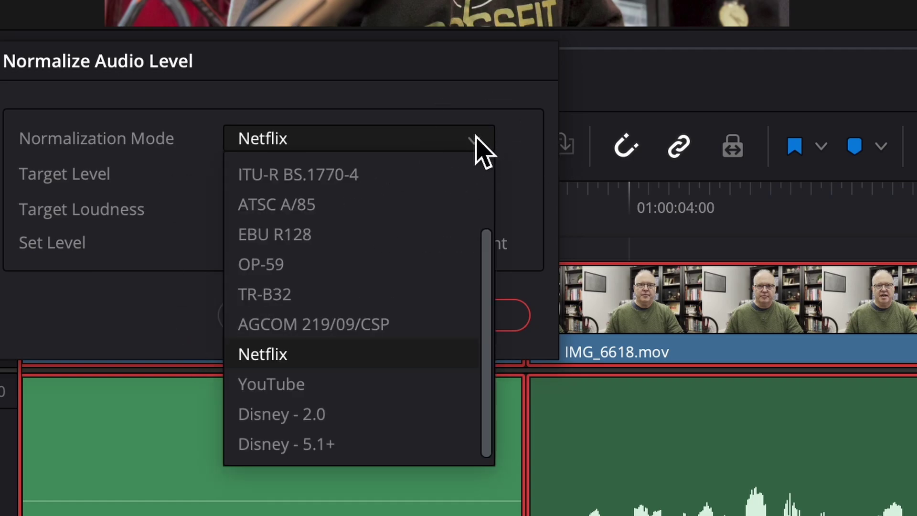
click(304, 384)
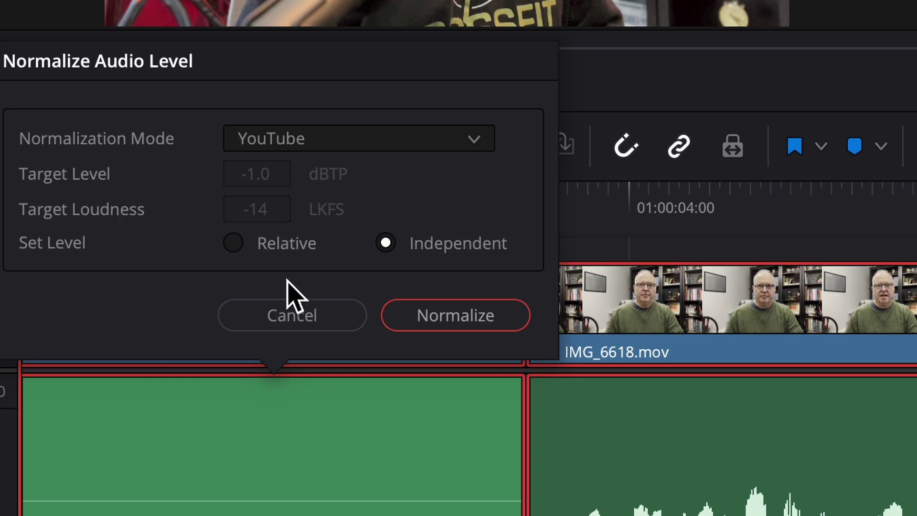
Change Set Level to Relative and apply the YouTube normalization to the selected clips.
click(237, 243)
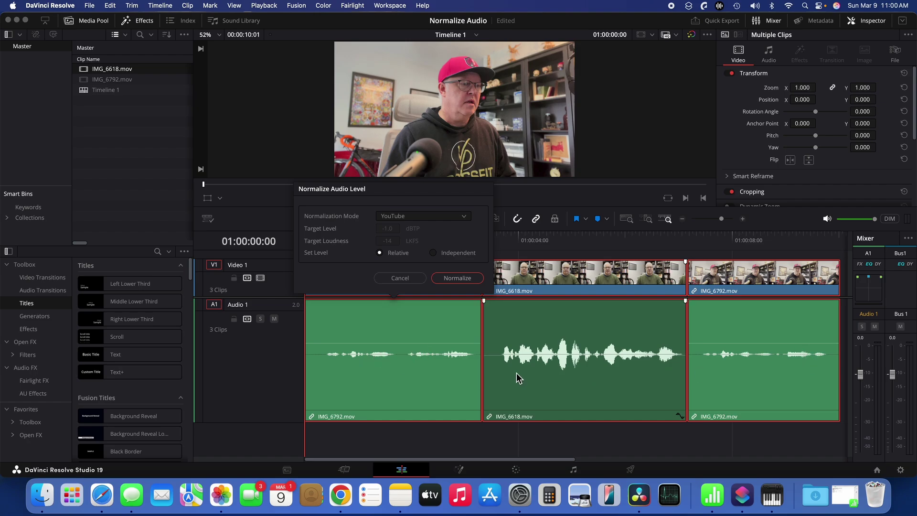
click(458, 278)
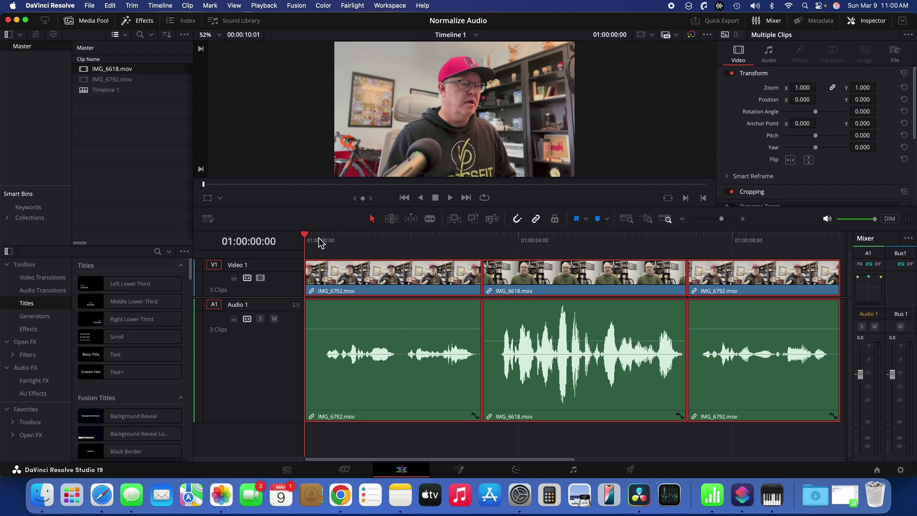
Scrub through the normalized clips to check their levels, then return the playhead to 01:00:00:00.
drag(306, 239, 564, 249)
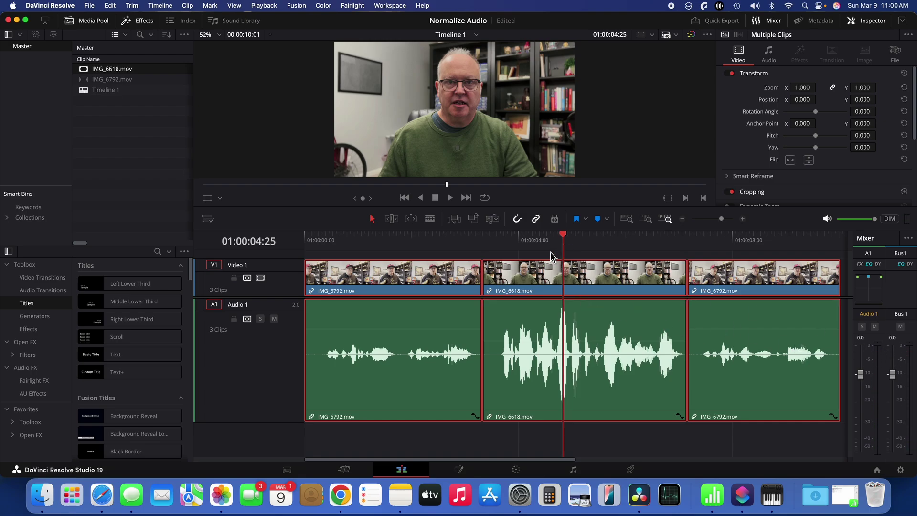
drag(563, 238, 168, 237)
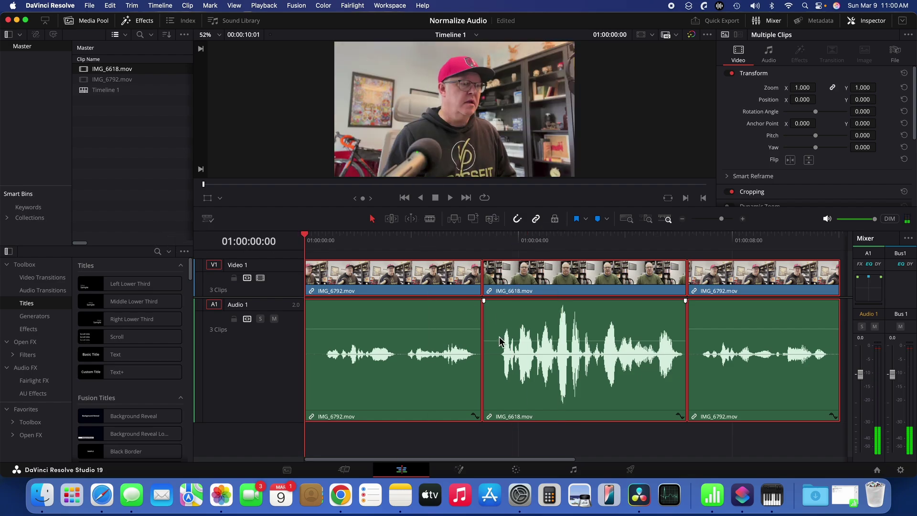
Open Normalize Audio Levels for the clips, review the YouTube settings and cancel without applying.
right_click(403, 381)
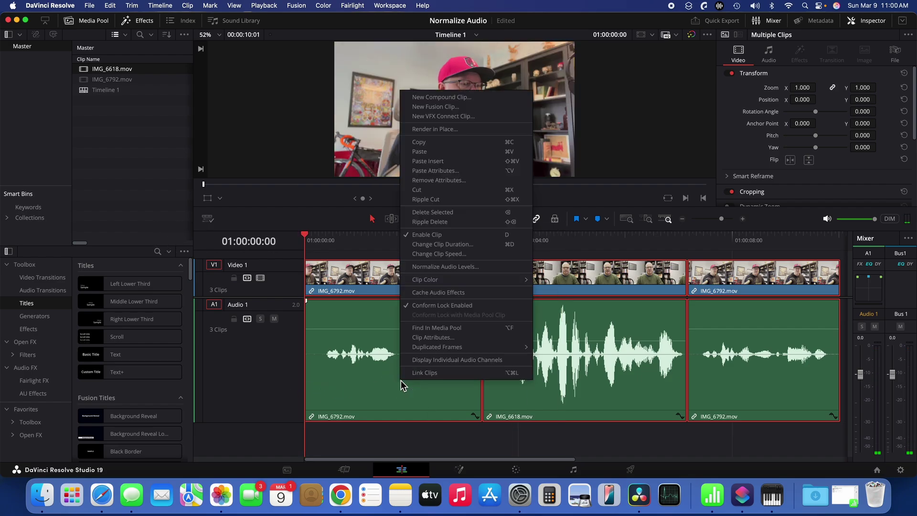
click(436, 267)
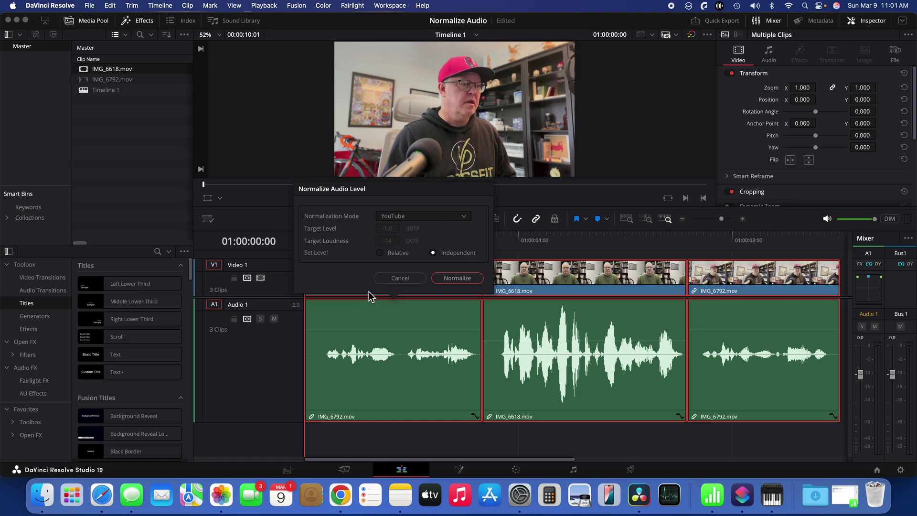
click(399, 277)
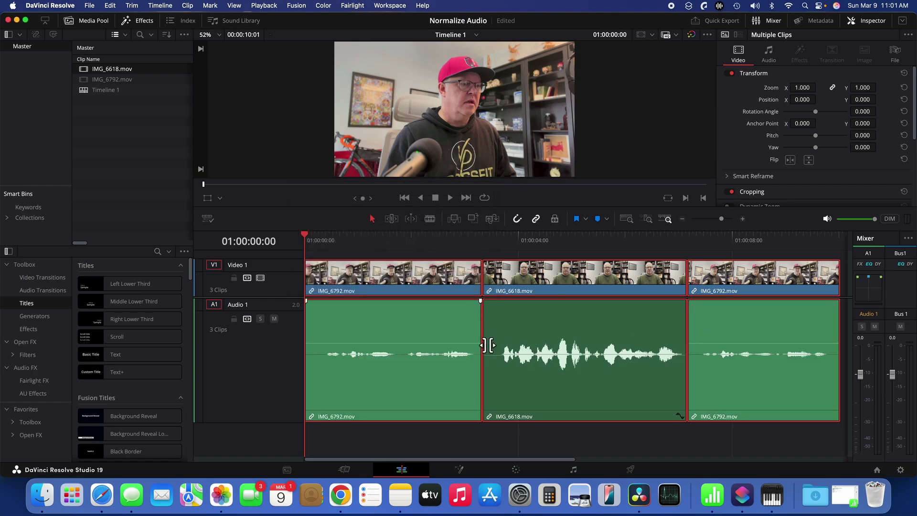
right_click(452, 379)
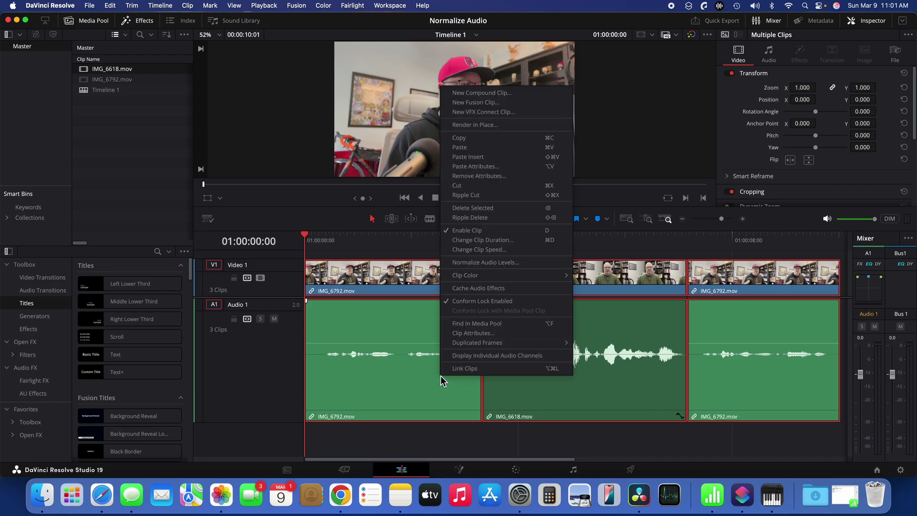
Normalize all three clips with the YouTube preset and Independent set level.
click(489, 267)
click(434, 253)
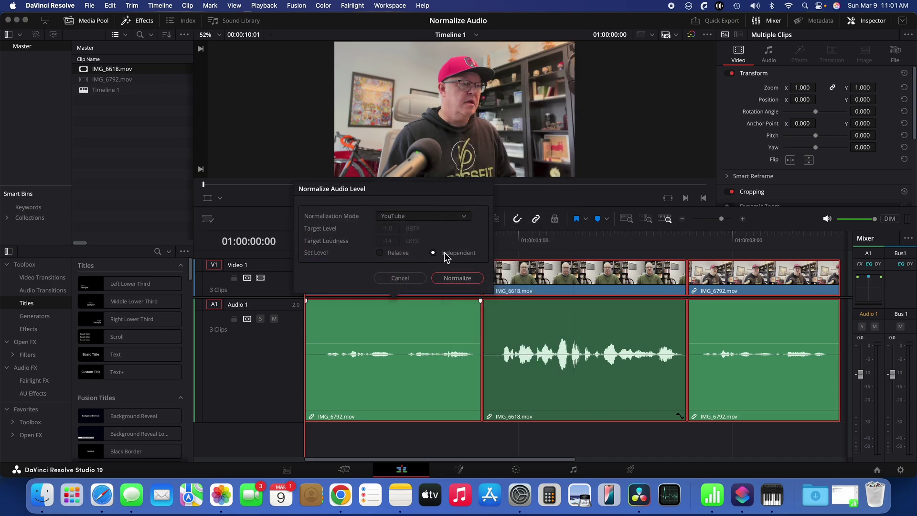
click(461, 279)
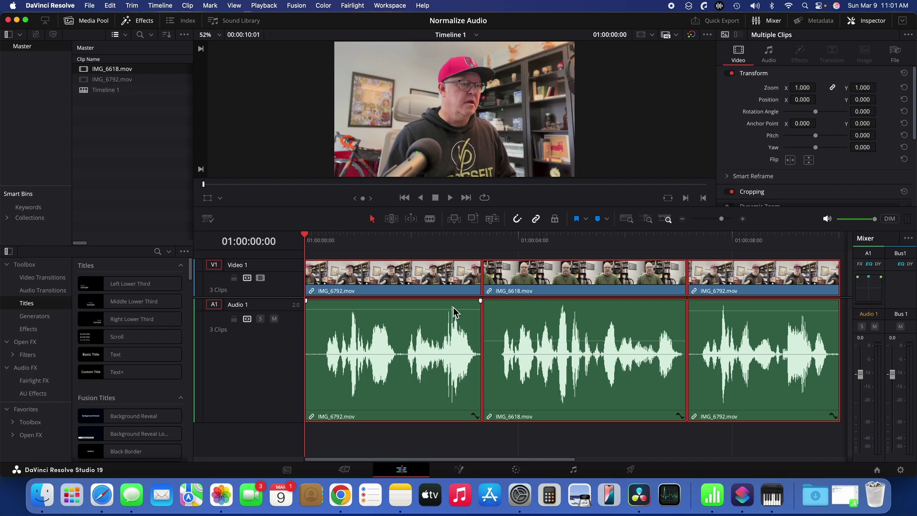
Scrub around 01:00:02:23 and play back the normalized clips to audition their loudness.
click(452, 240)
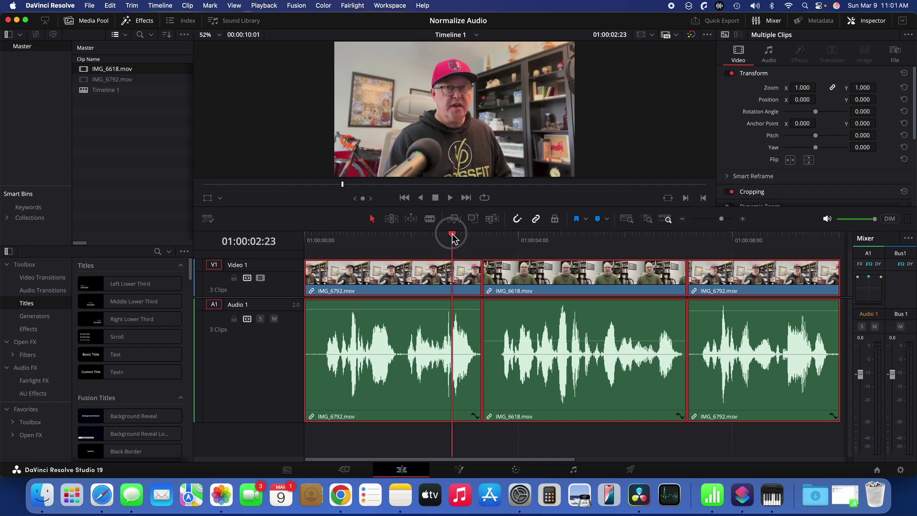
drag(453, 240, 235, 260)
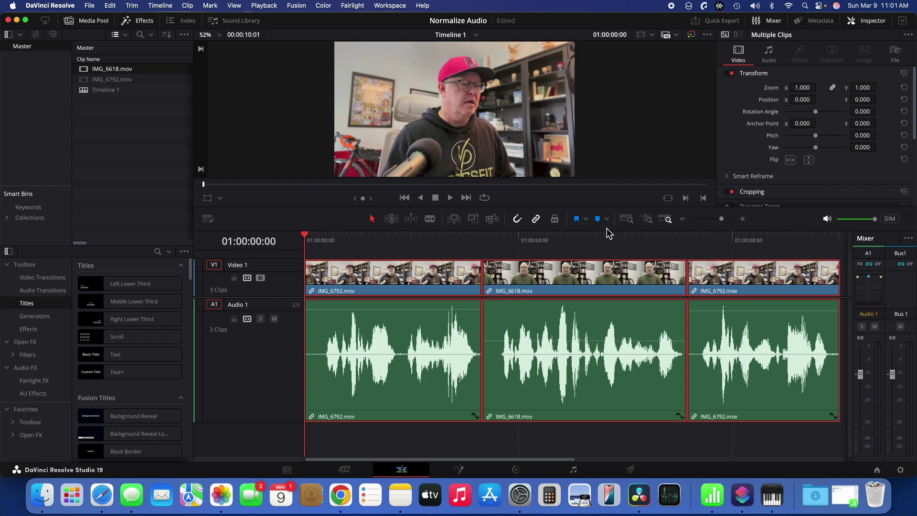
click(450, 197)
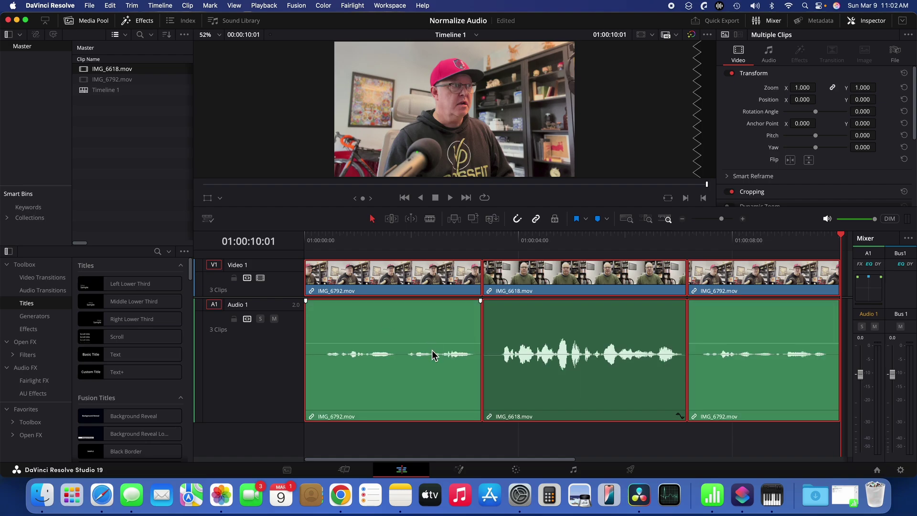
drag(427, 344, 427, 324)
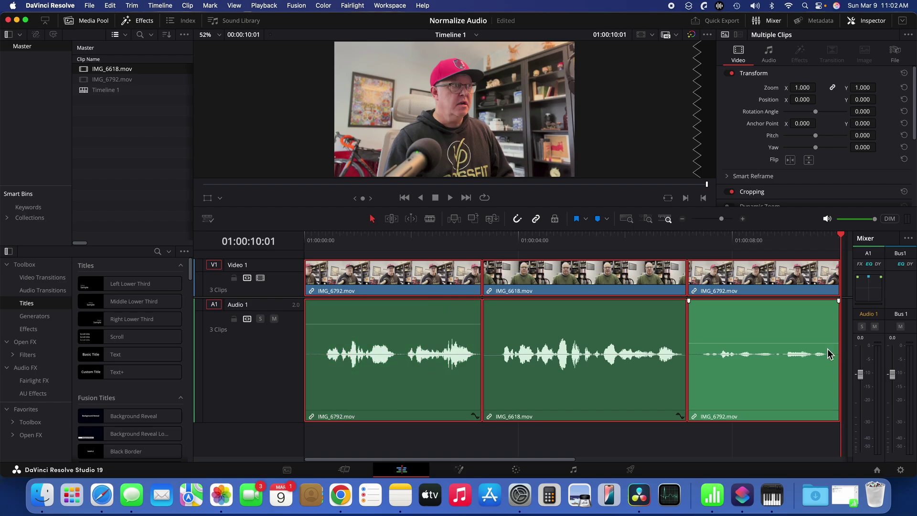
drag(794, 345, 791, 328)
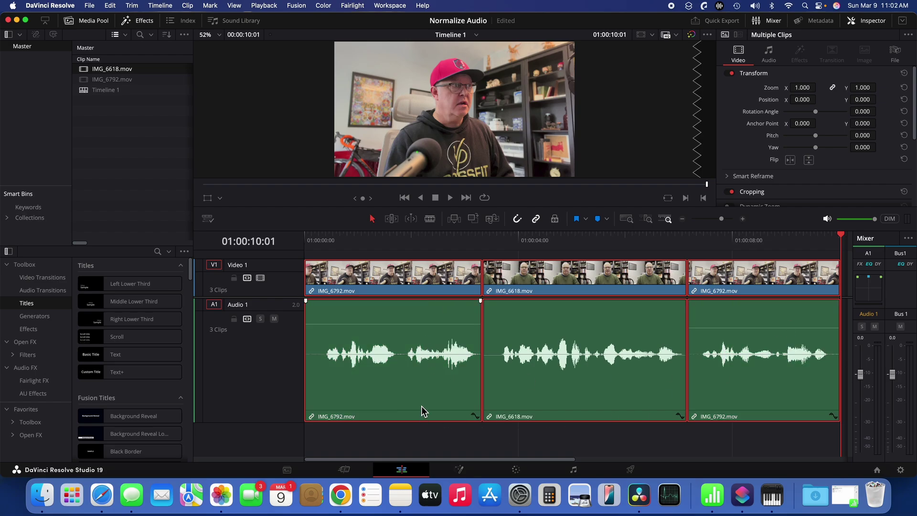
key(super+s)
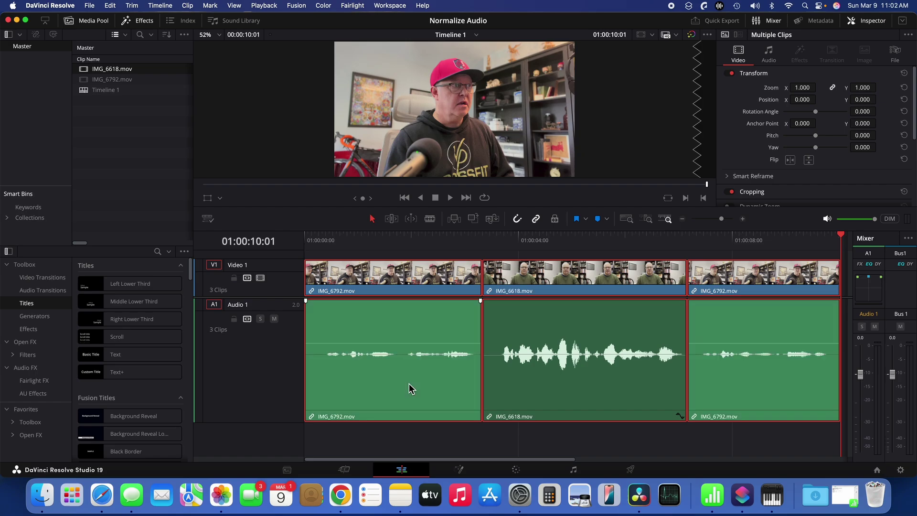
right_click(447, 340)
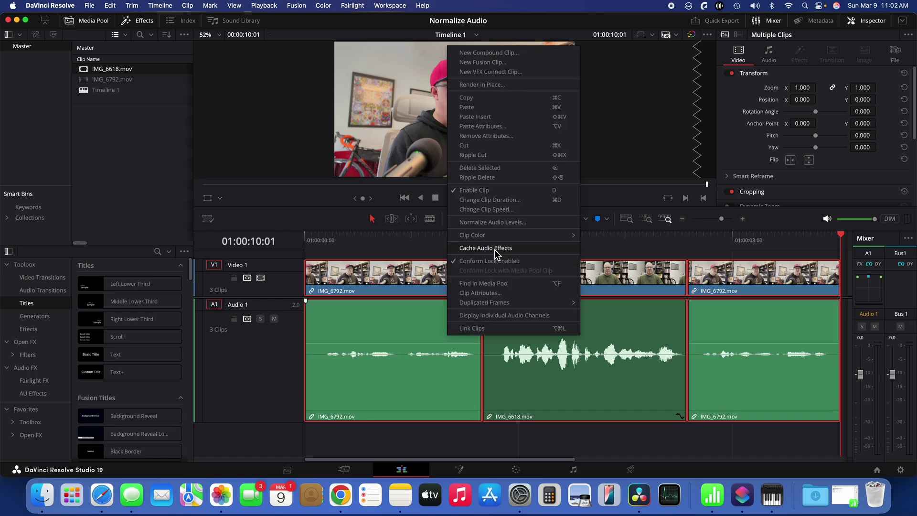
Reapply YouTube normalization with Independent set level to the three clips.
click(495, 222)
click(457, 277)
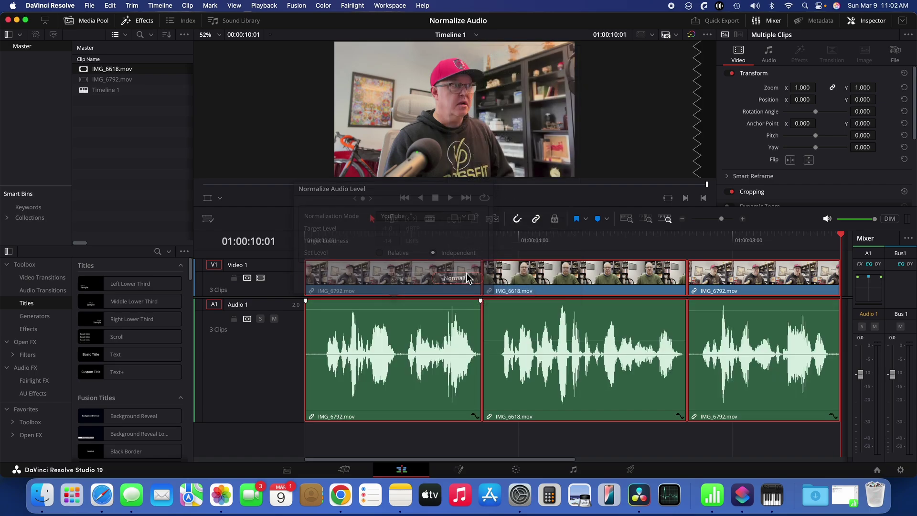